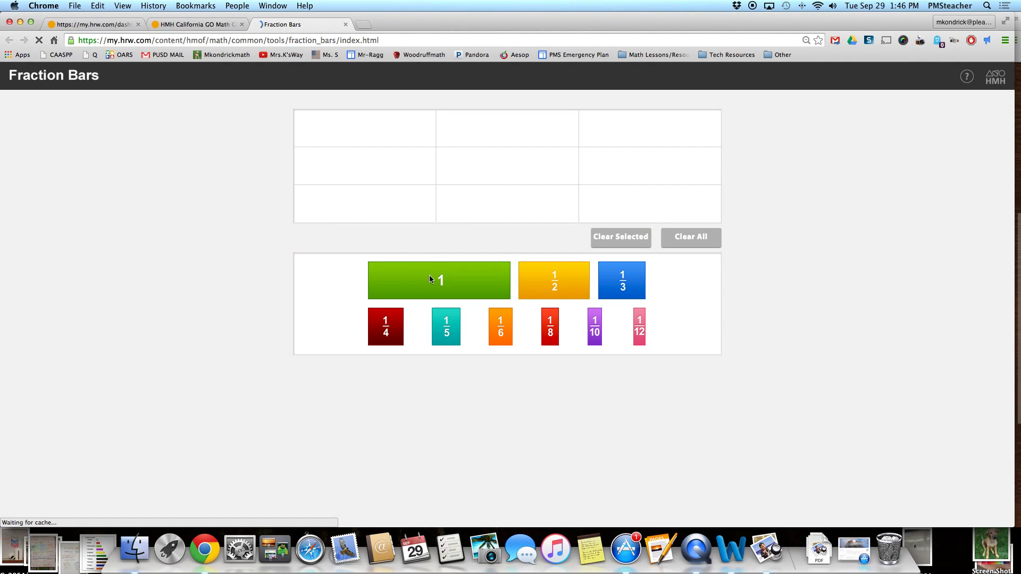
Step: Place a 1 bar above a row of 1/6, 1/4 and 1/6 bars, and empty the grid before closing Fraction Bars
drag(429, 275, 362, 114)
drag(505, 318, 344, 146)
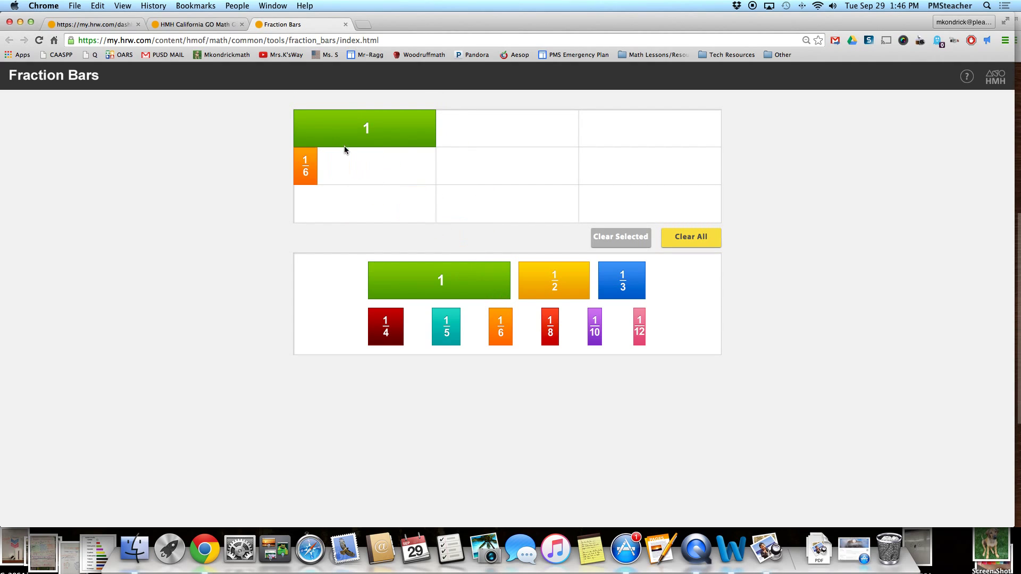
drag(399, 325, 372, 170)
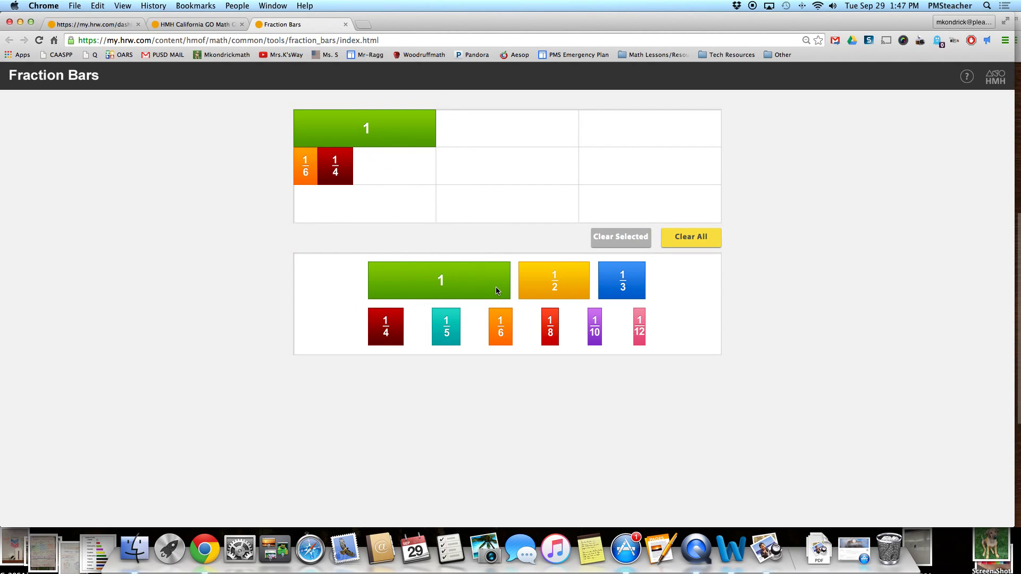
drag(501, 329, 407, 175)
click(695, 239)
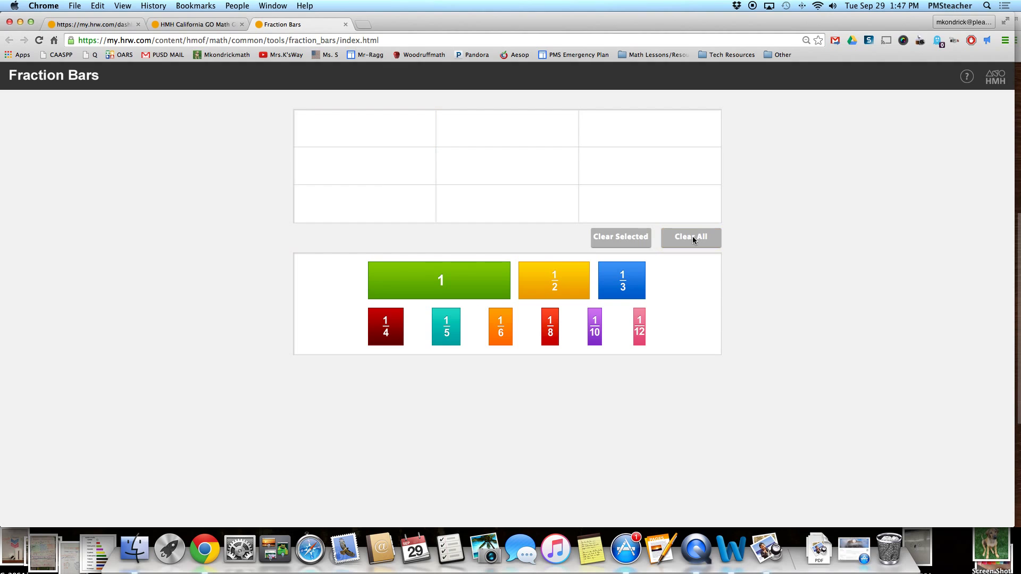
click(346, 25)
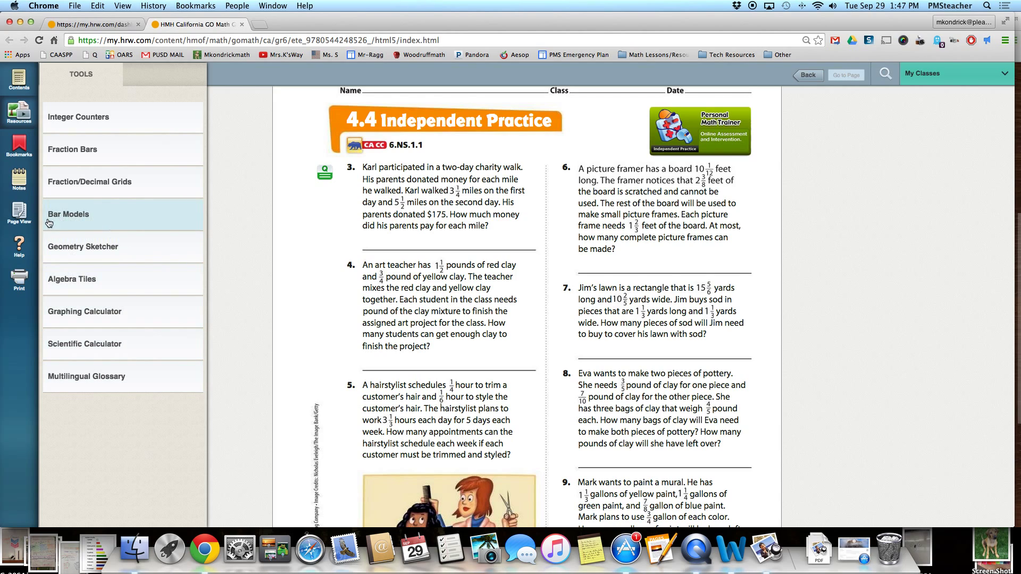
Step: Check the textbook's bookmarks list and try the bookmark marker on page 100
click(21, 148)
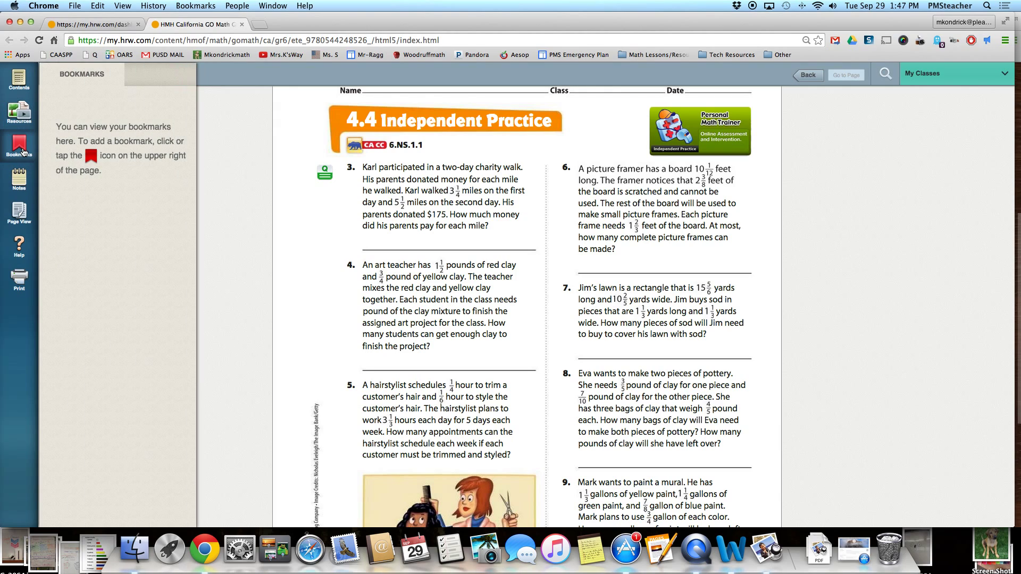
click(23, 153)
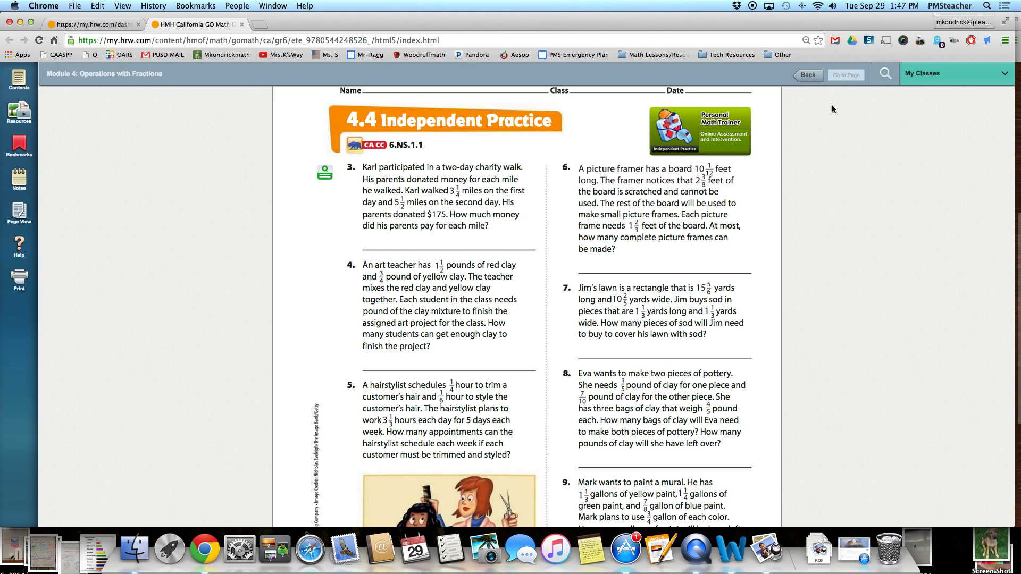
click(844, 76)
text(100)
key(Return)
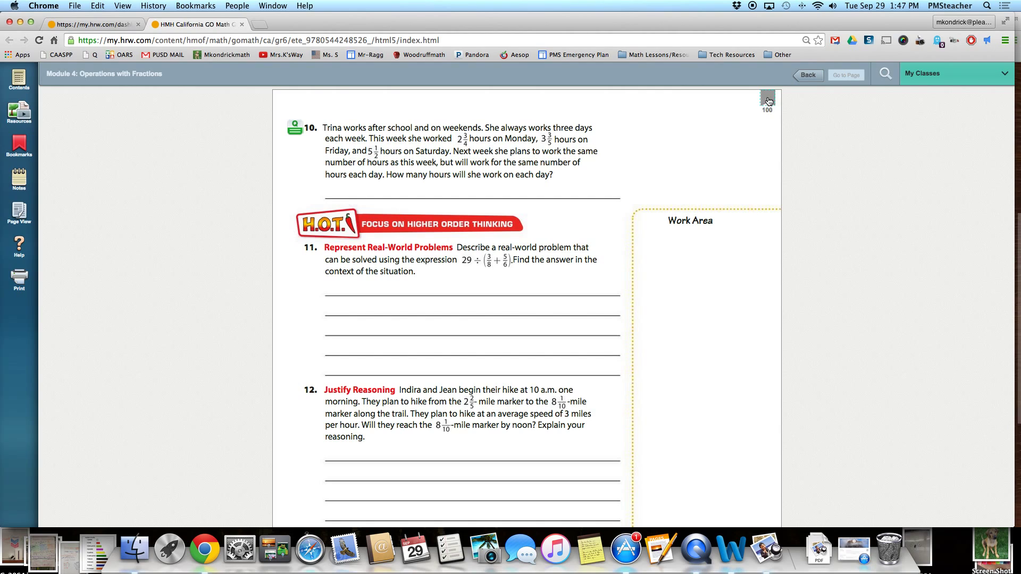
click(768, 101)
click(767, 99)
Step: Open the Personal Math Trainer from 4.4 Independent Practice on page 99 and start the step-by-step solution for question 1
scroll(215, 149, up, 5)
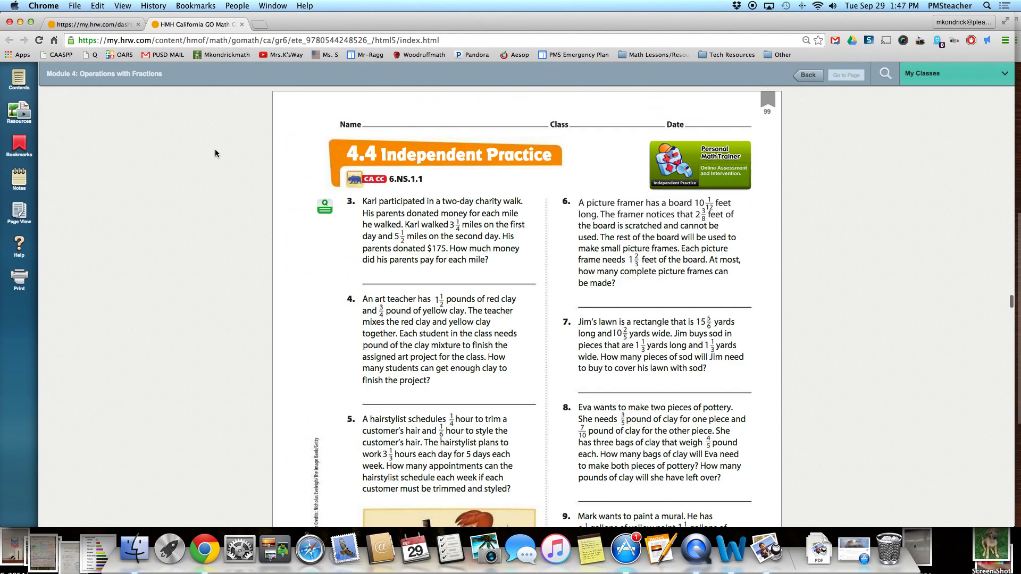
scroll(214, 153, up, 3)
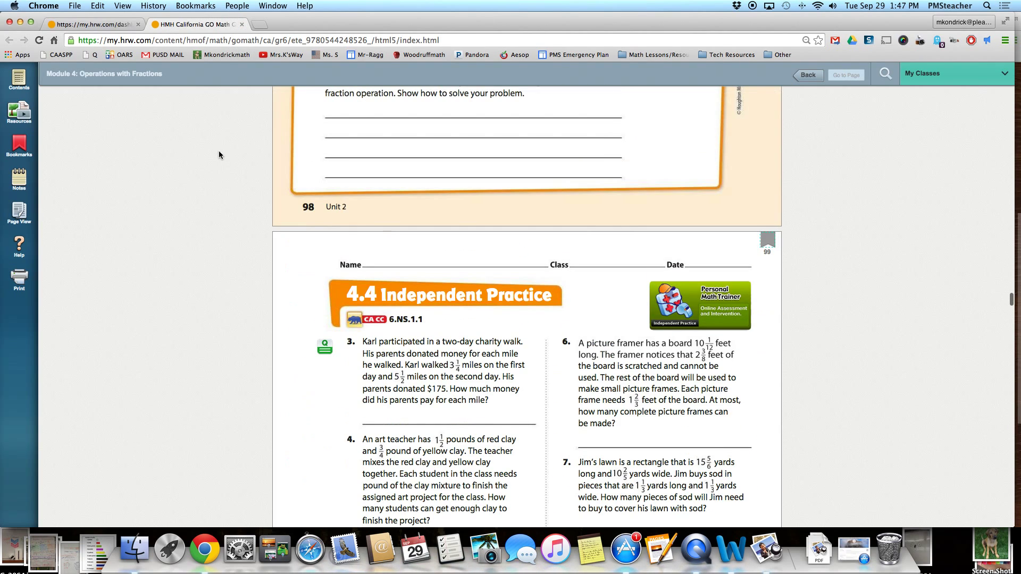
click(710, 298)
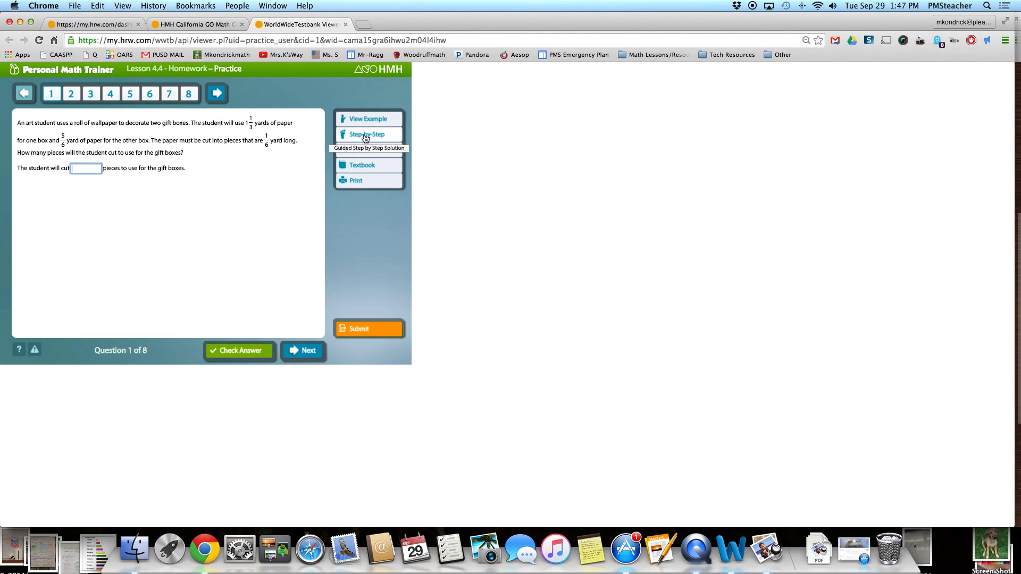
click(381, 137)
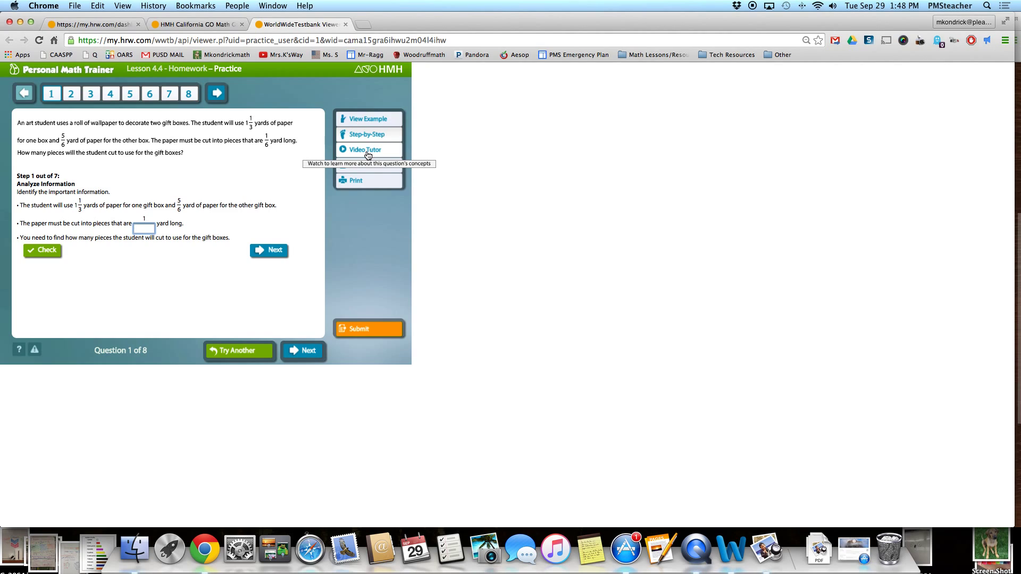
Step: Browse questions 6, 5 and 4 of the Lesson 4.4 homework practice
click(150, 95)
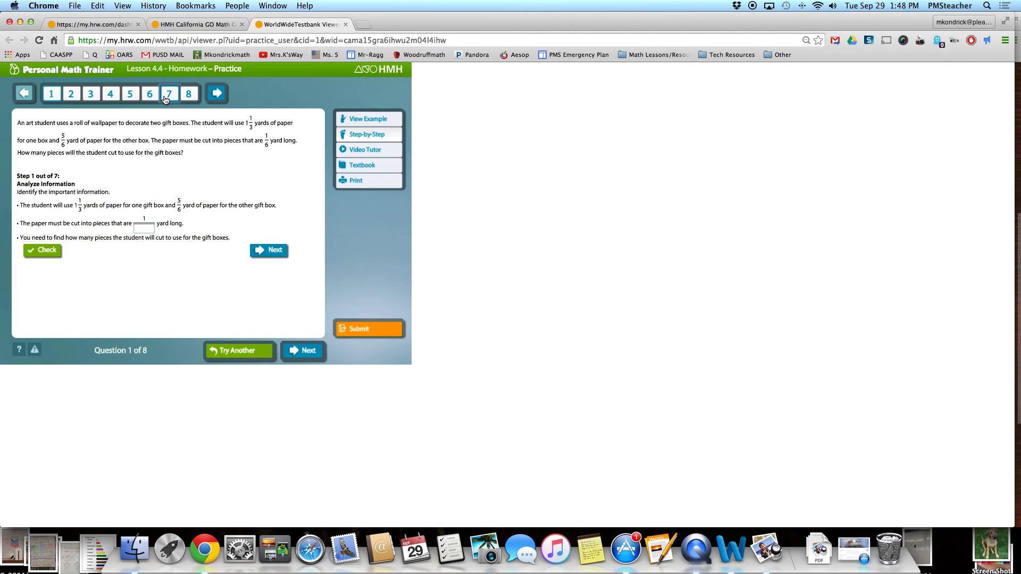
click(130, 95)
click(109, 96)
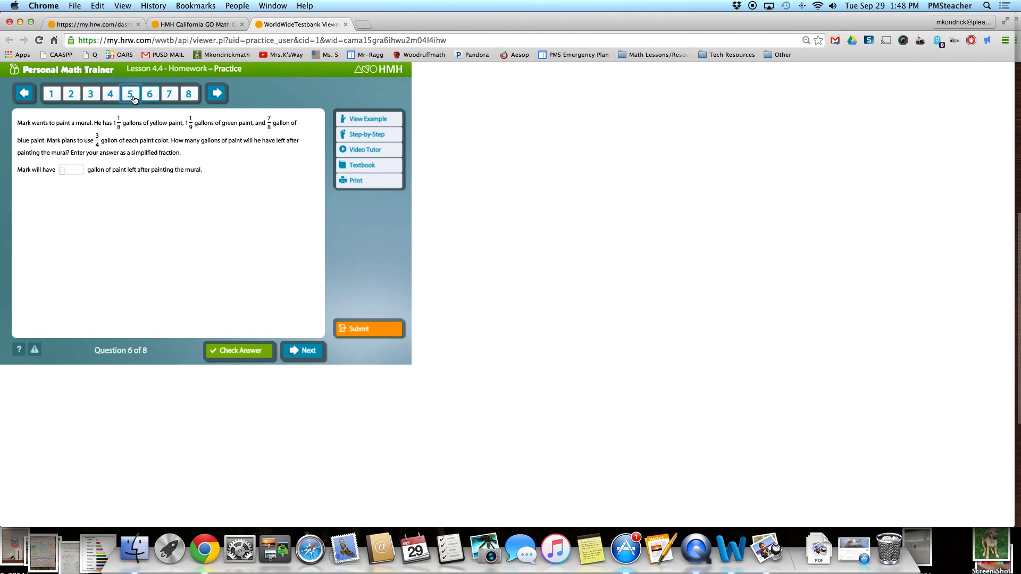
click(109, 96)
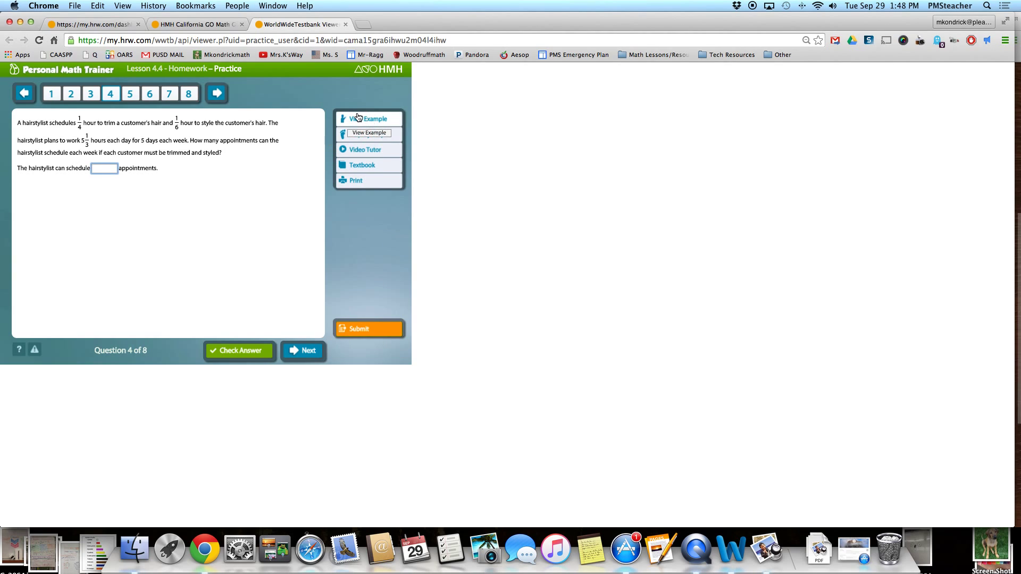
Step: Return to the dashboard and launch Lesson 3.3 Comparing and Ordering Rational Numbers from the Interactive Student Edition's Module 3
click(345, 25)
click(241, 24)
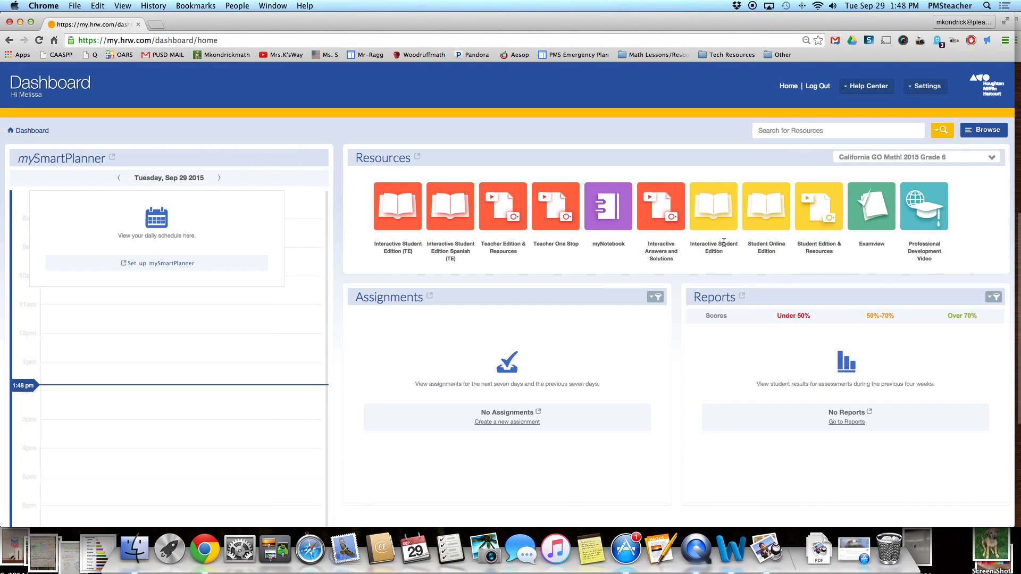
click(718, 214)
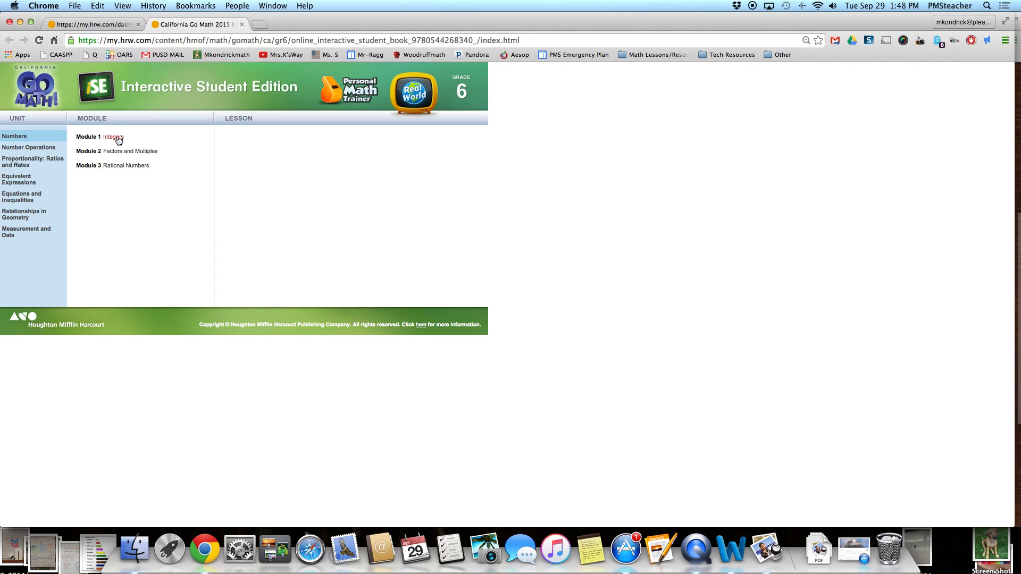
click(122, 167)
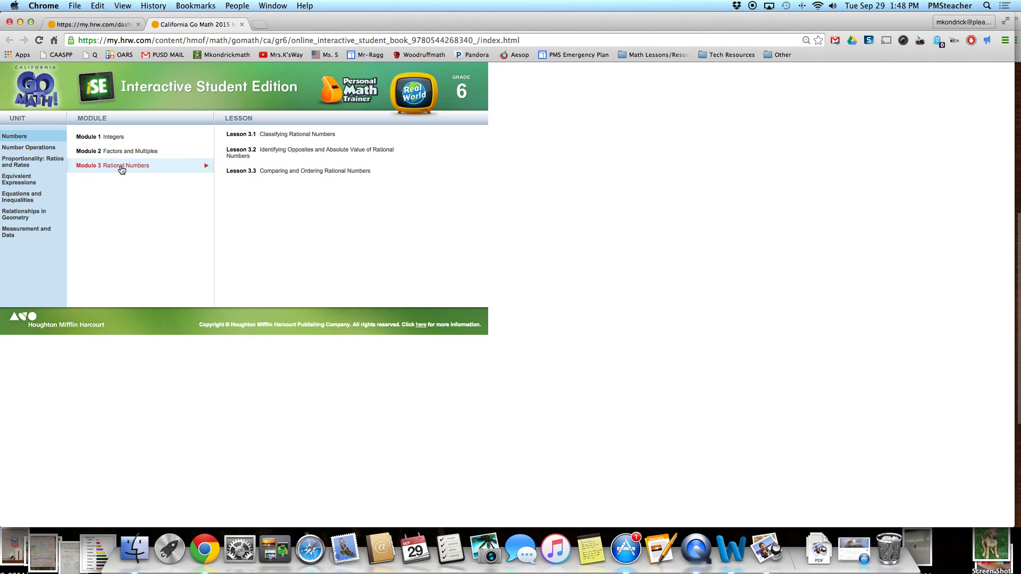
click(295, 172)
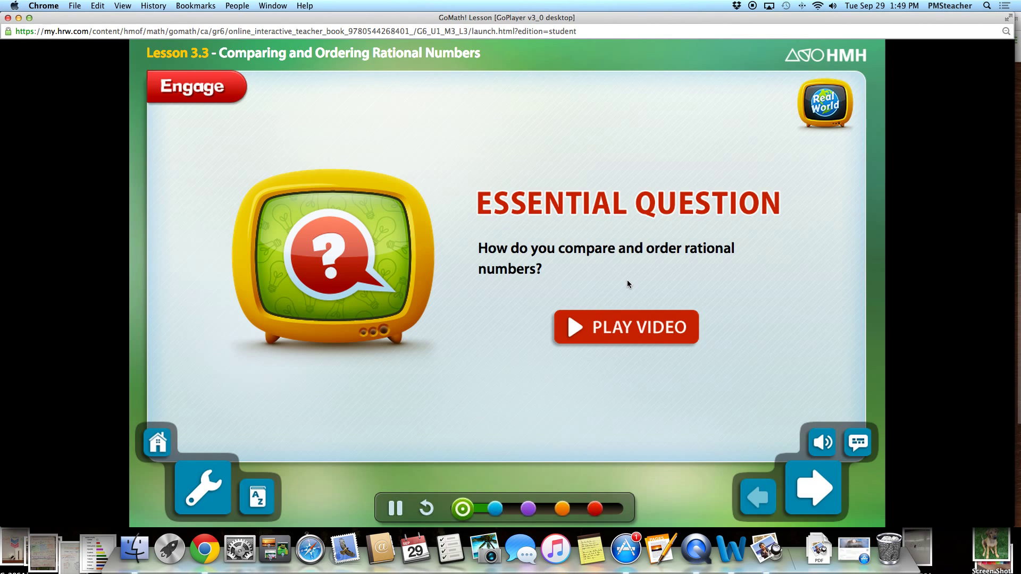
Step: Advance the lesson to its Explore section and mute the lesson audio
key(XF86AudioRaiseVolume)
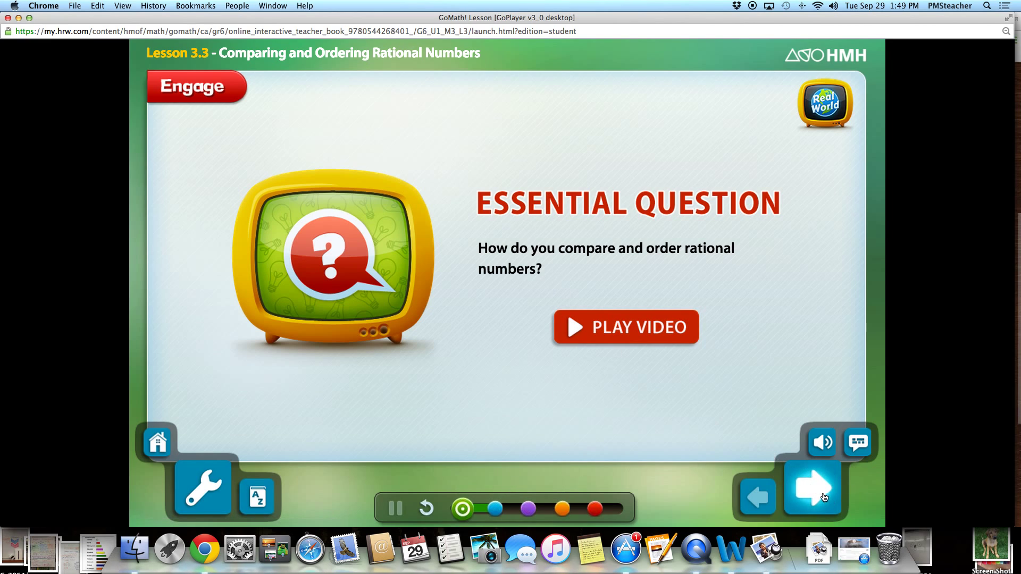
click(823, 497)
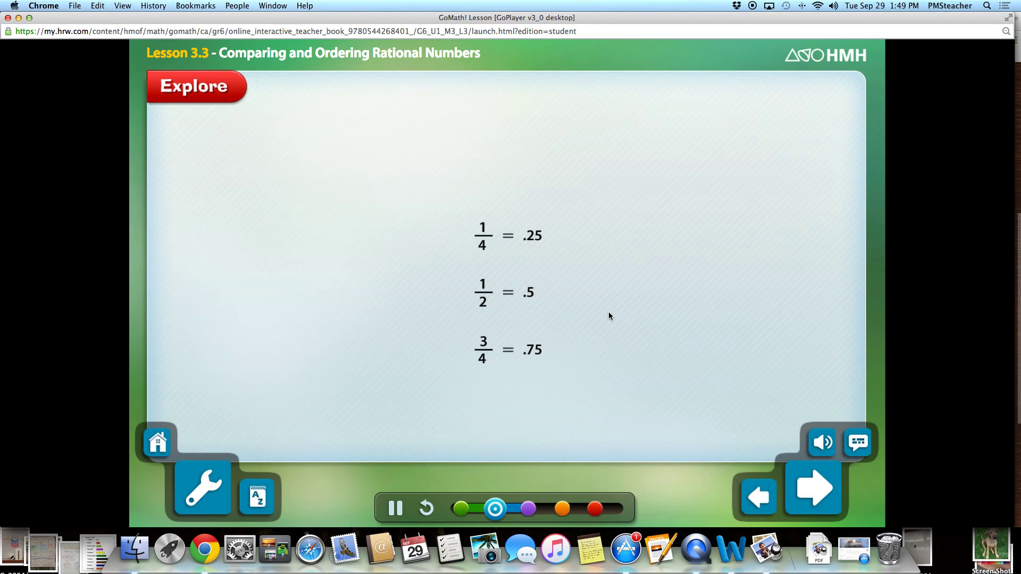
click(822, 443)
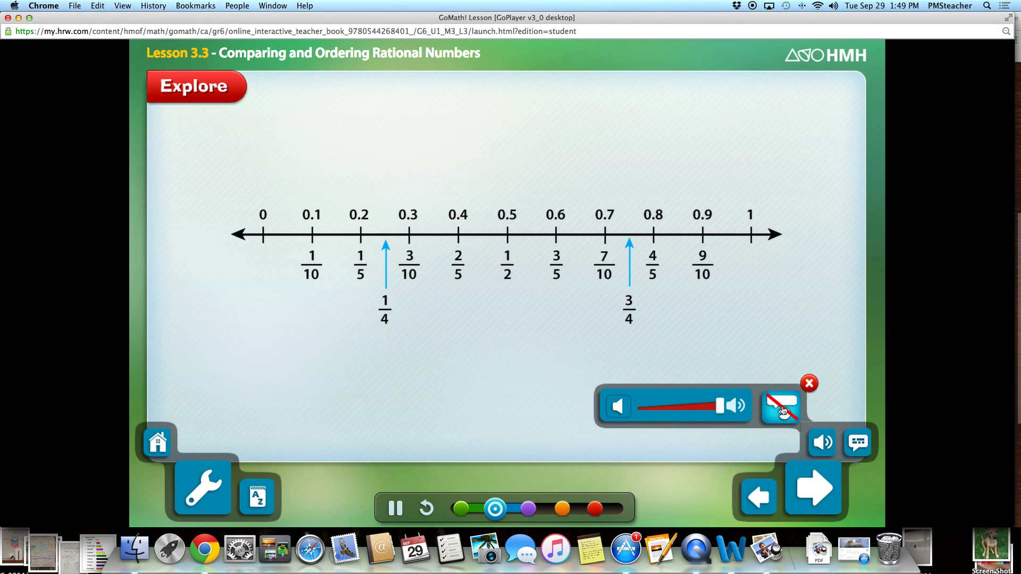
click(632, 408)
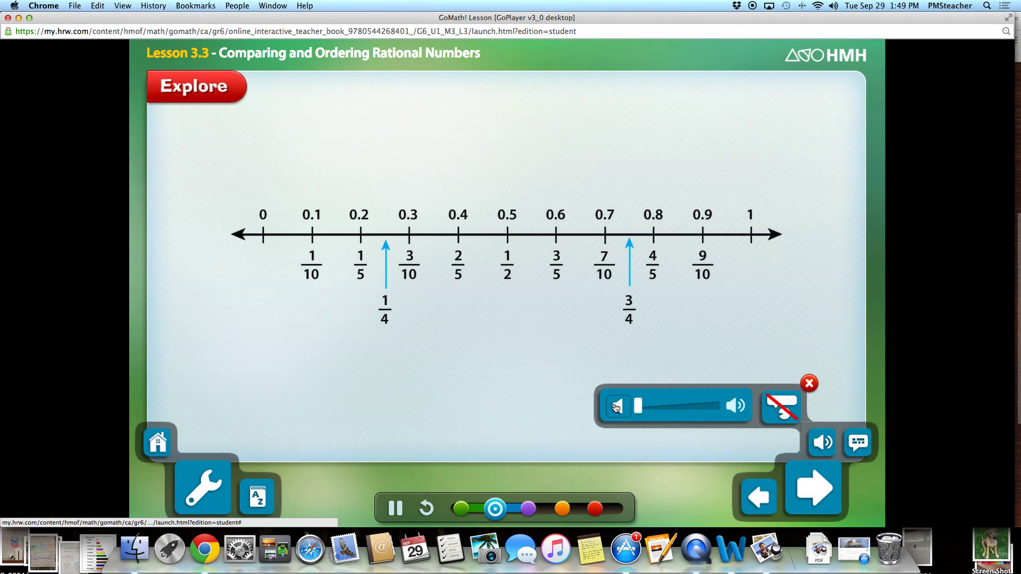
click(808, 384)
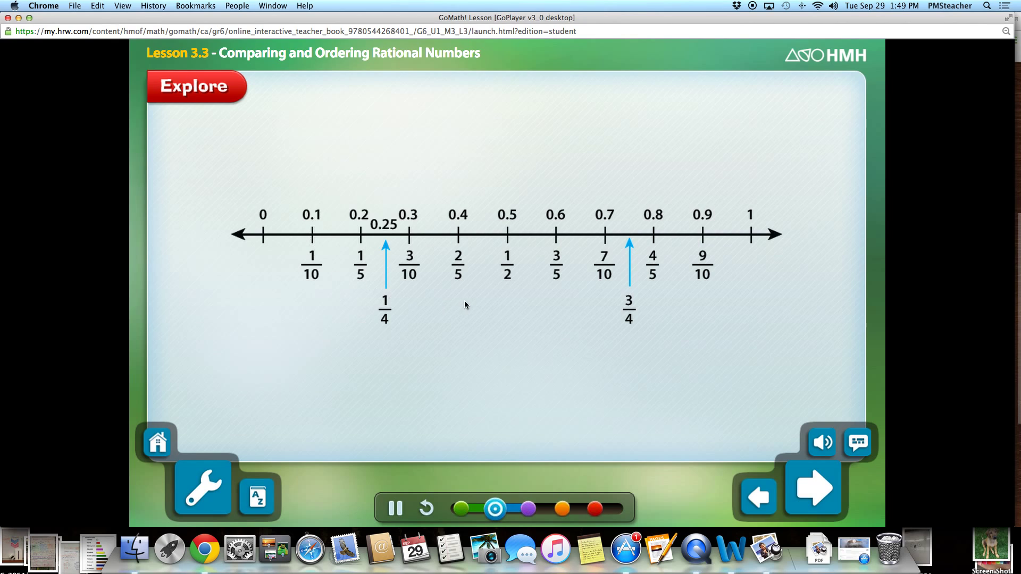
Step: Move through the Explain section to Elaborate and preview its Personal Math Trainer practice, closing the practice window when done
click(527, 510)
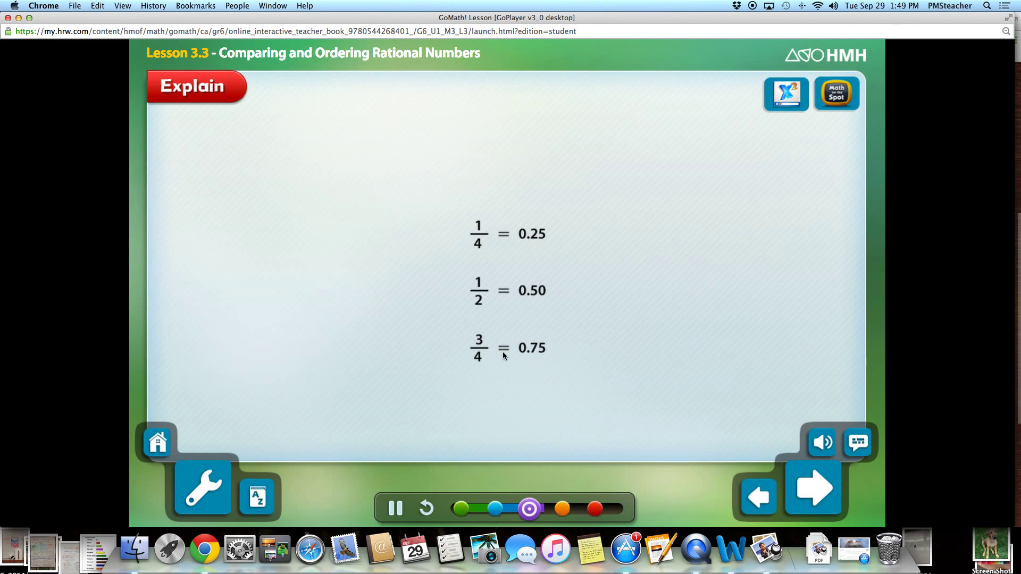
click(563, 510)
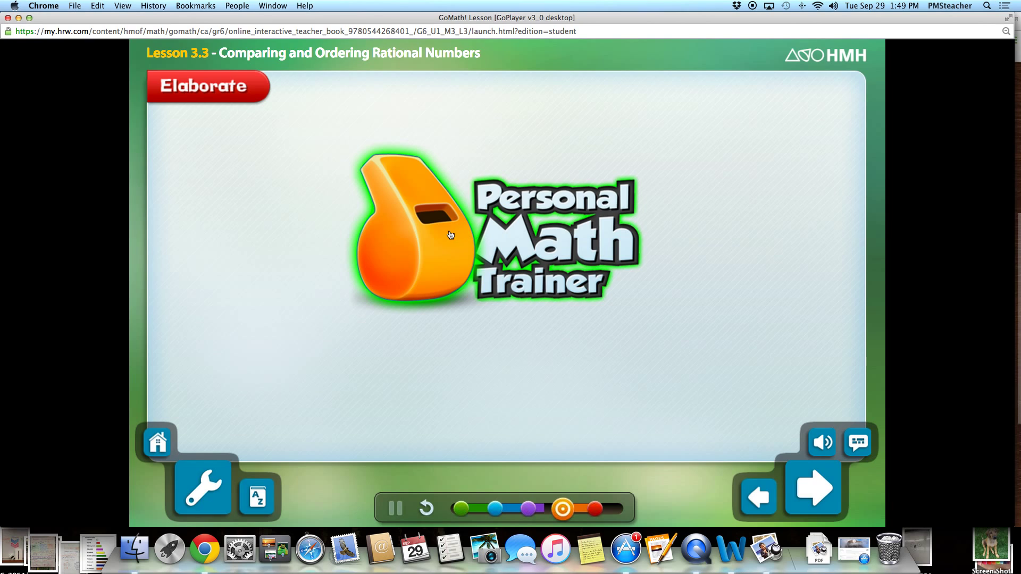
click(463, 282)
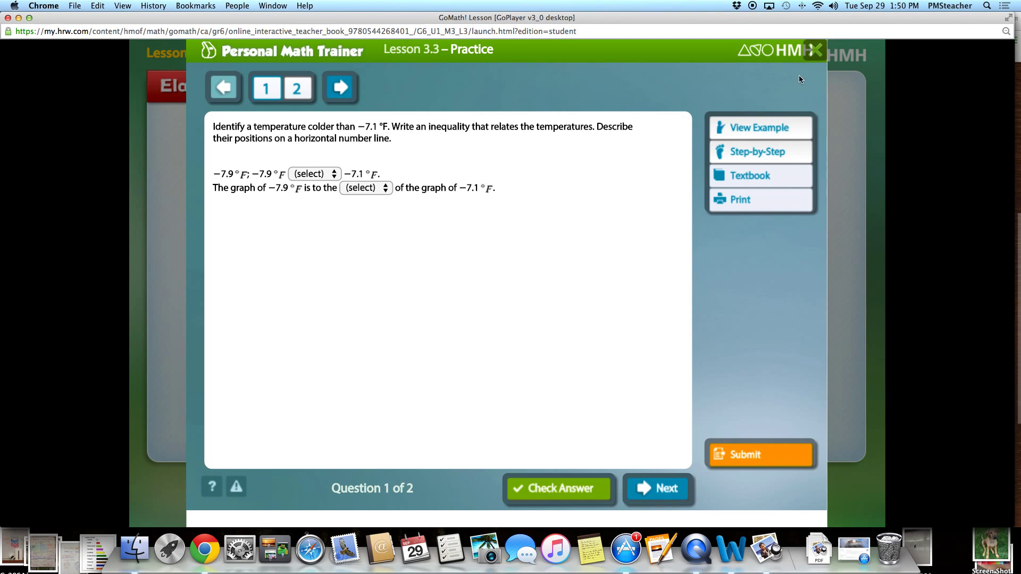
click(814, 51)
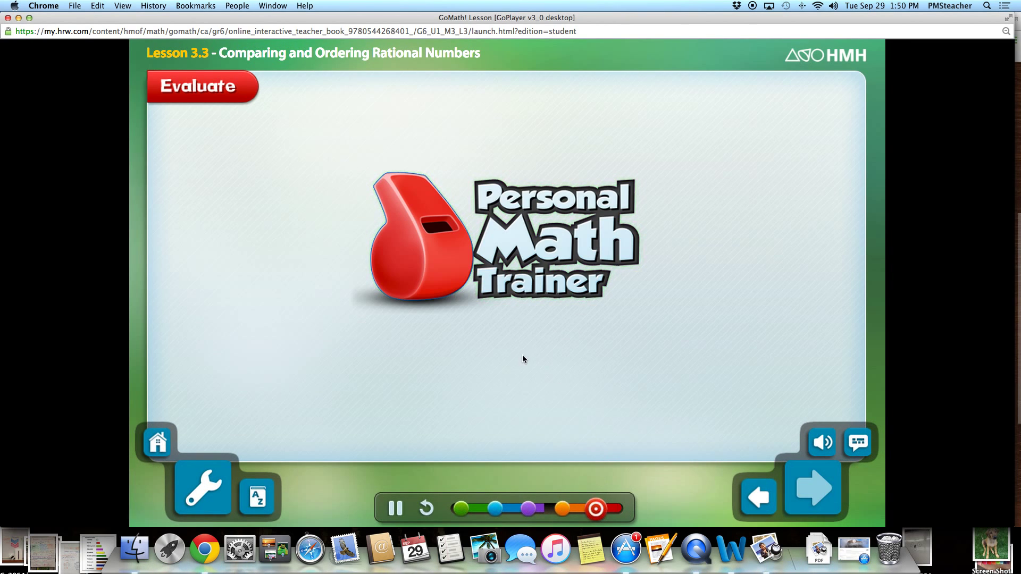
Step: Open the Personal Math Trainer practice in the Evaluate section and advance to question 3
click(481, 290)
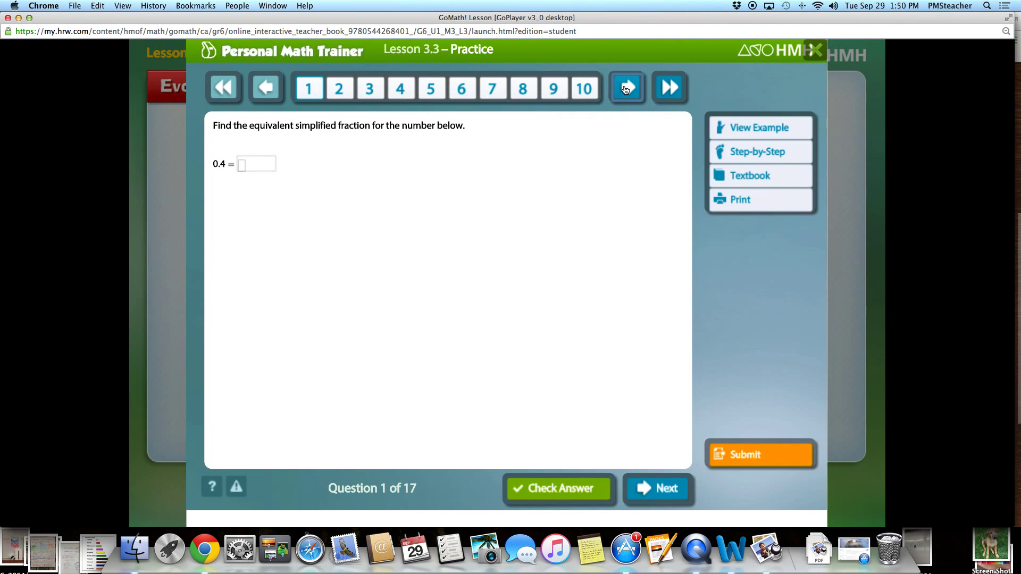
click(626, 89)
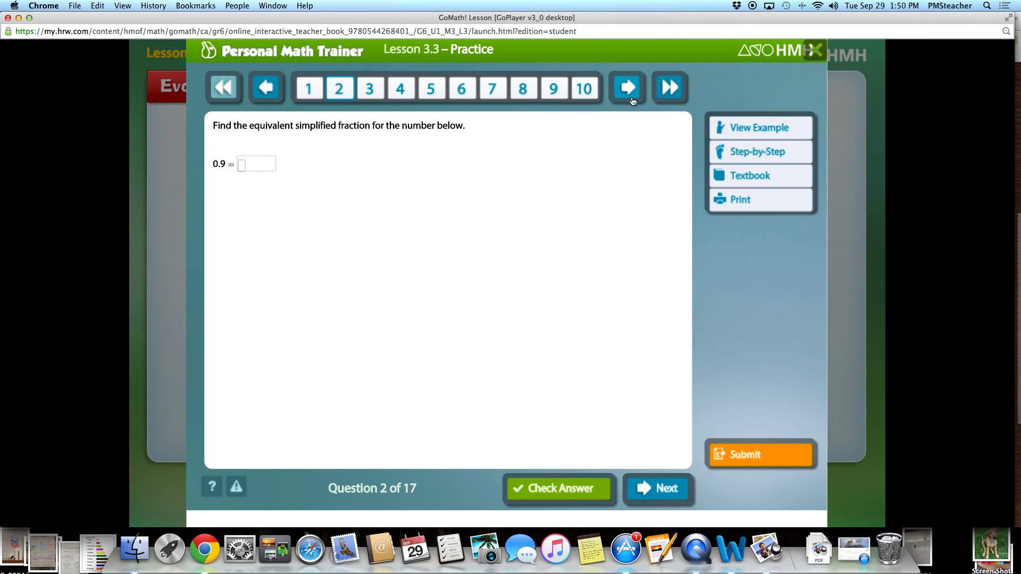
click(628, 87)
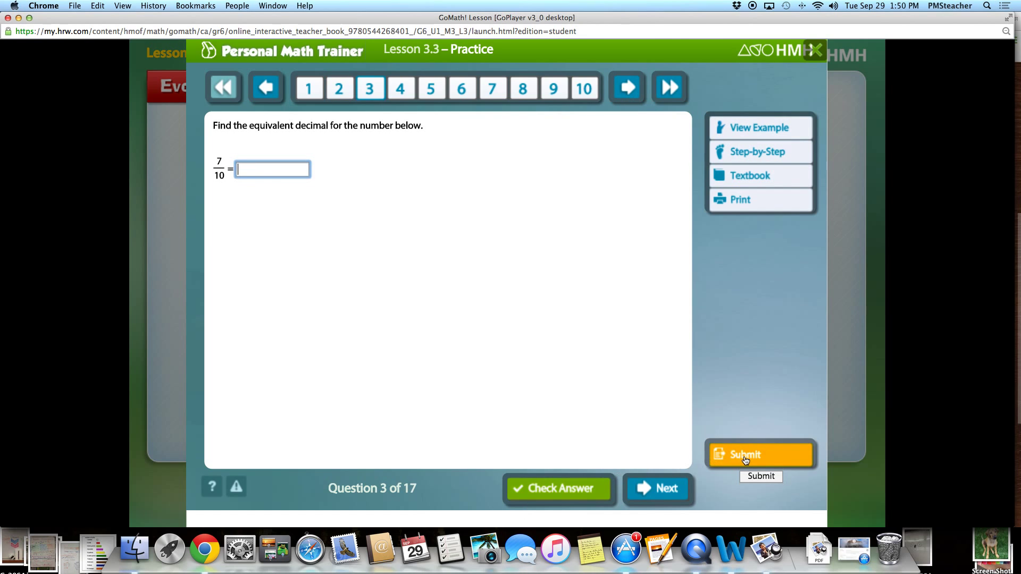